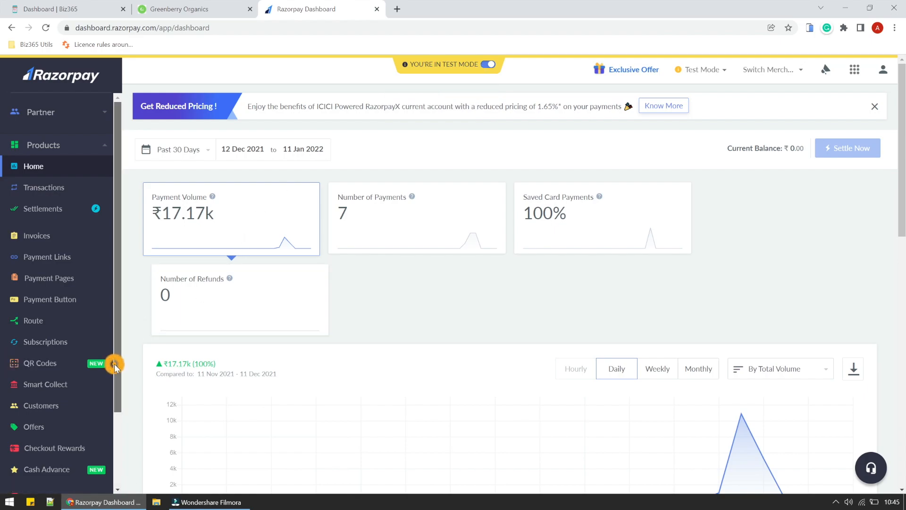
Regenerate the Razorpay test API key from the account settings, de-activating the old key immediately.
scroll(115, 360, down, 2)
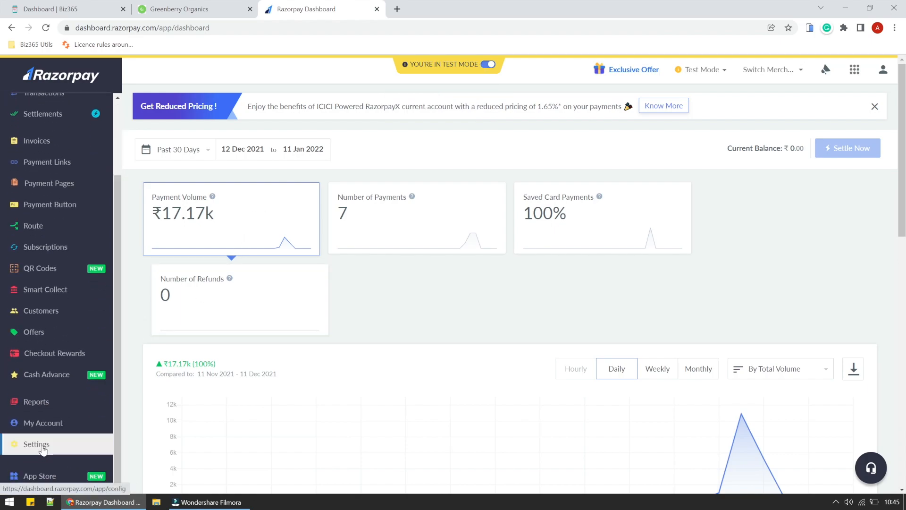
click(42, 448)
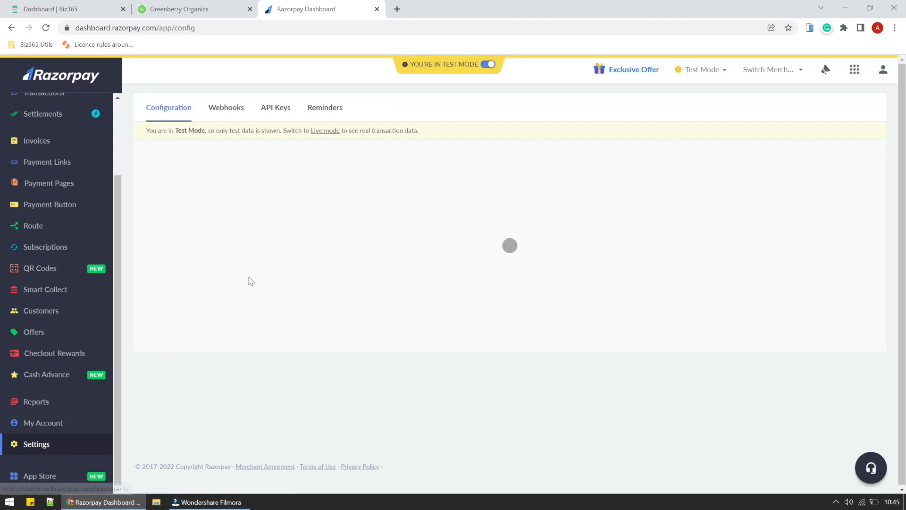
click(277, 114)
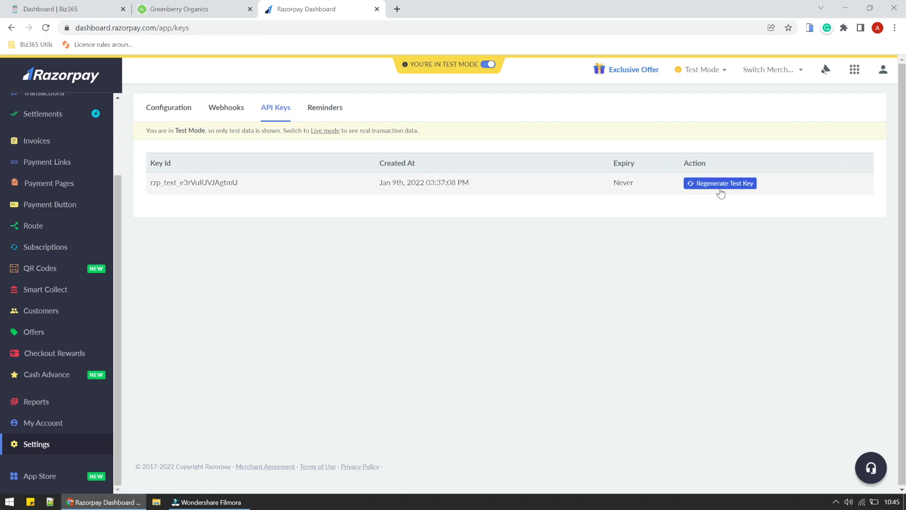
click(720, 187)
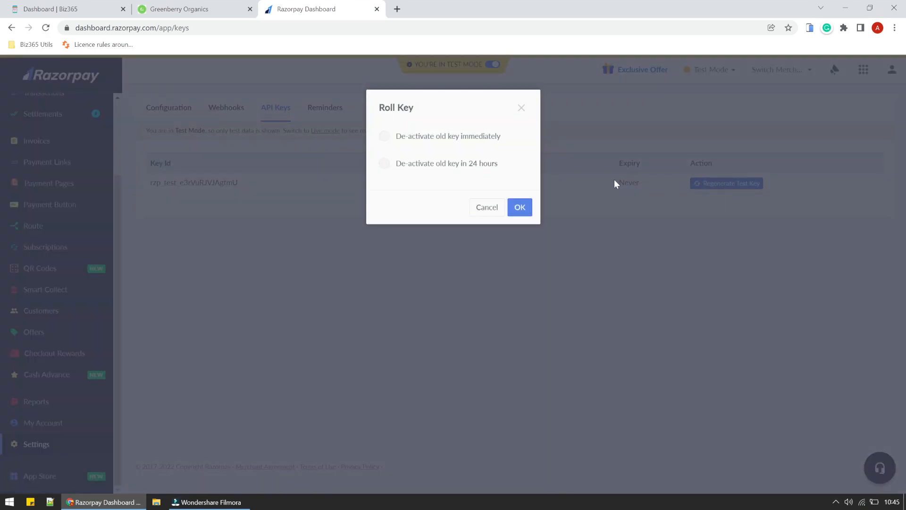
click(452, 143)
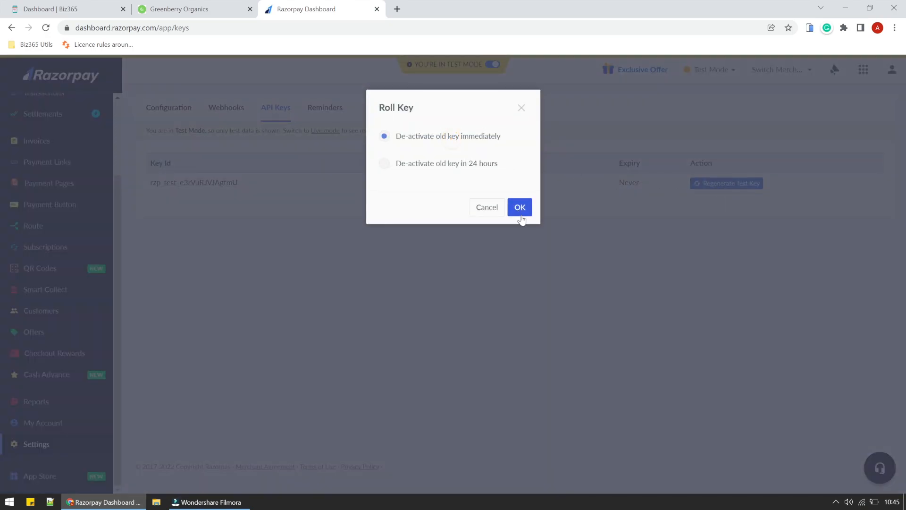
click(519, 207)
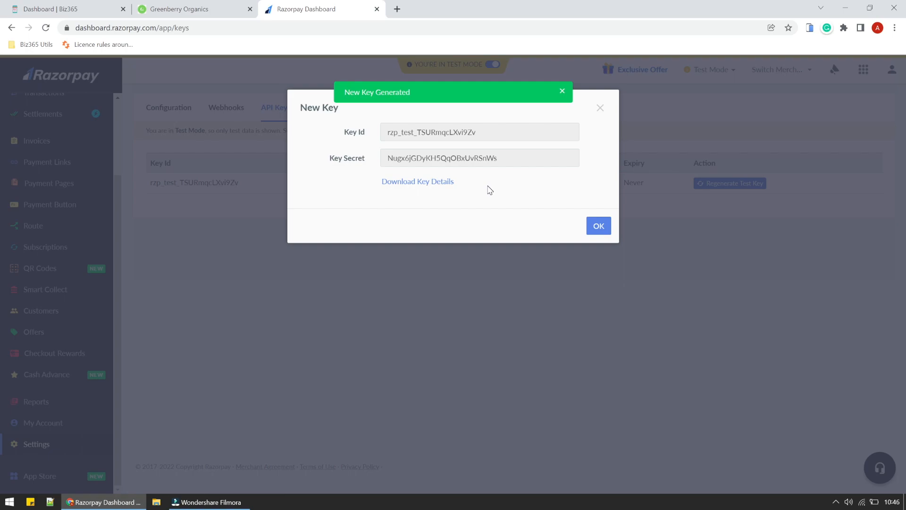
Switch to the Biz365 dashboard and set the payment gateway to RazorPay in the store's Payment Settings.
click(28, 6)
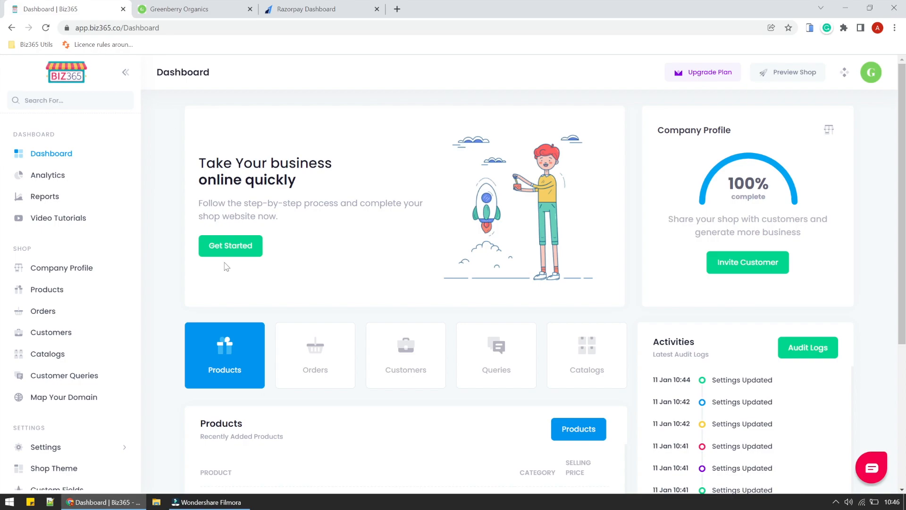
click(79, 446)
scroll(81, 405, down, 5)
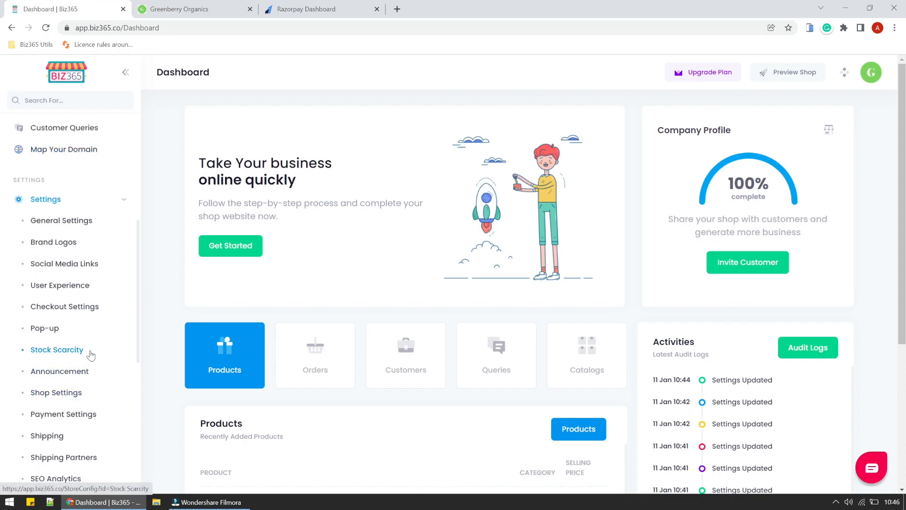
click(84, 414)
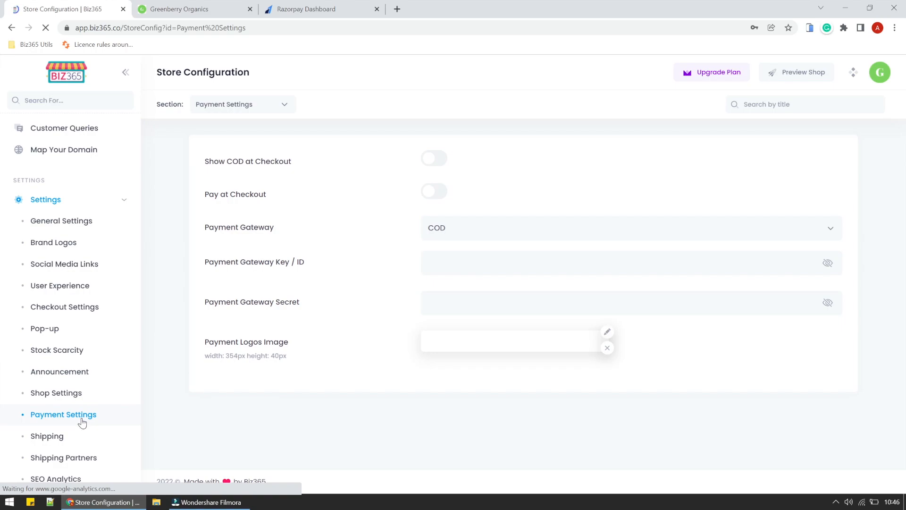
click(441, 231)
click(451, 307)
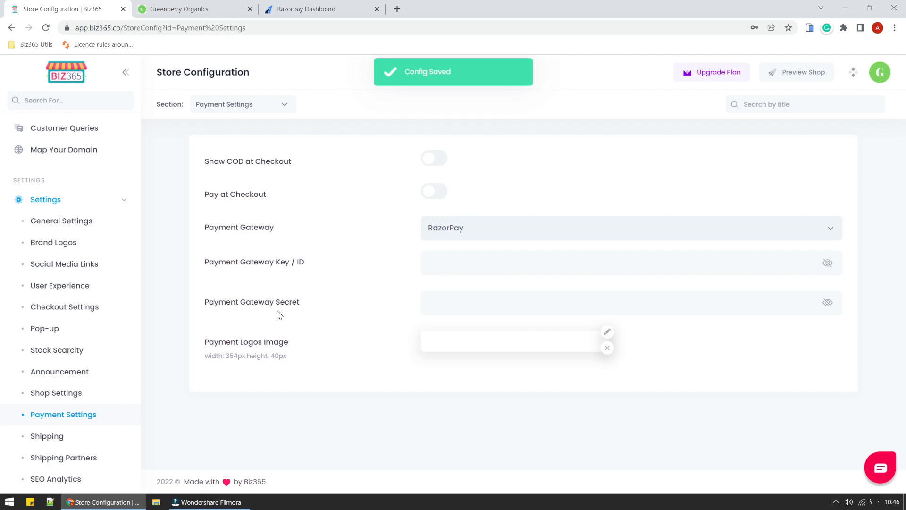
Copy the new Key Id from Razorpay into Biz365's Payment Gateway Key / ID field and reveal the entry.
click(290, 6)
double_click(415, 132)
right_click(416, 131)
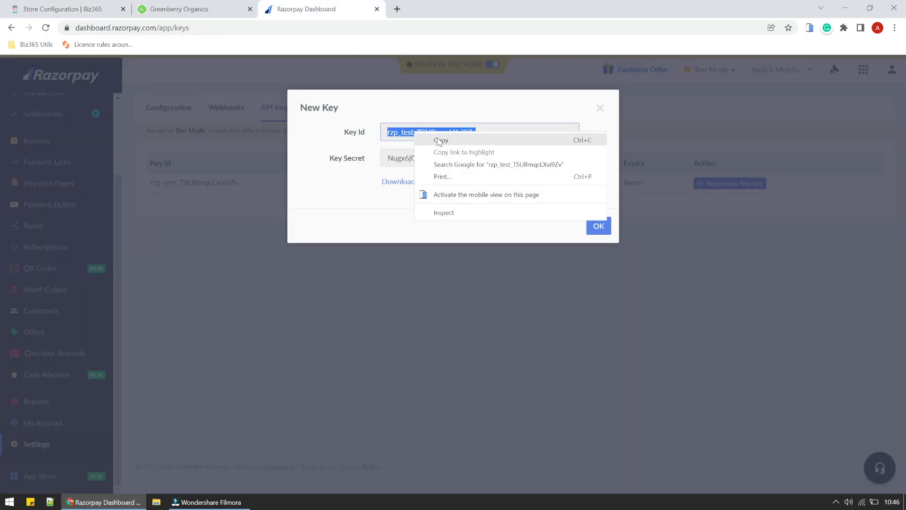
click(431, 140)
click(208, 13)
click(93, 7)
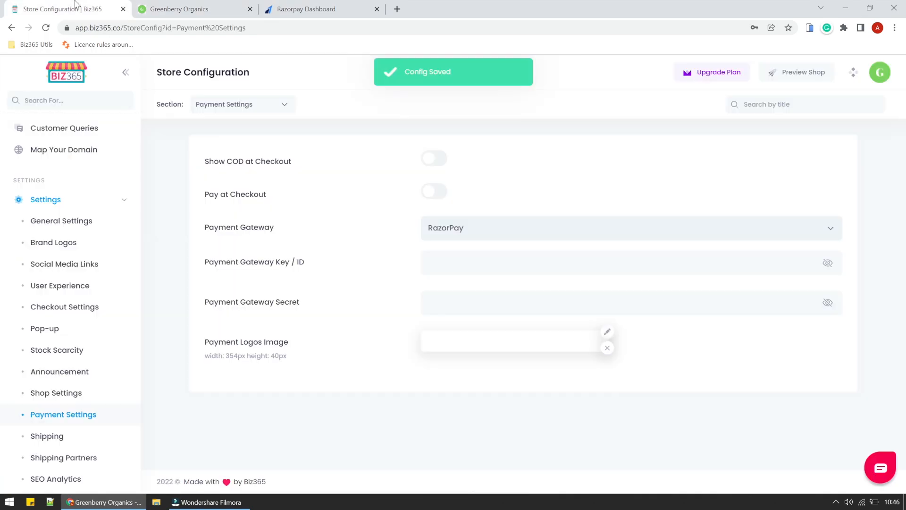
right_click(448, 262)
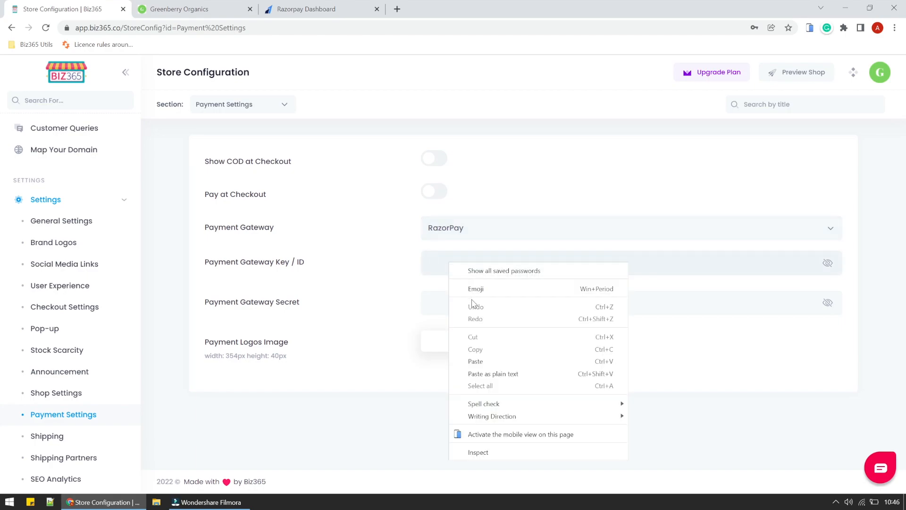
click(482, 360)
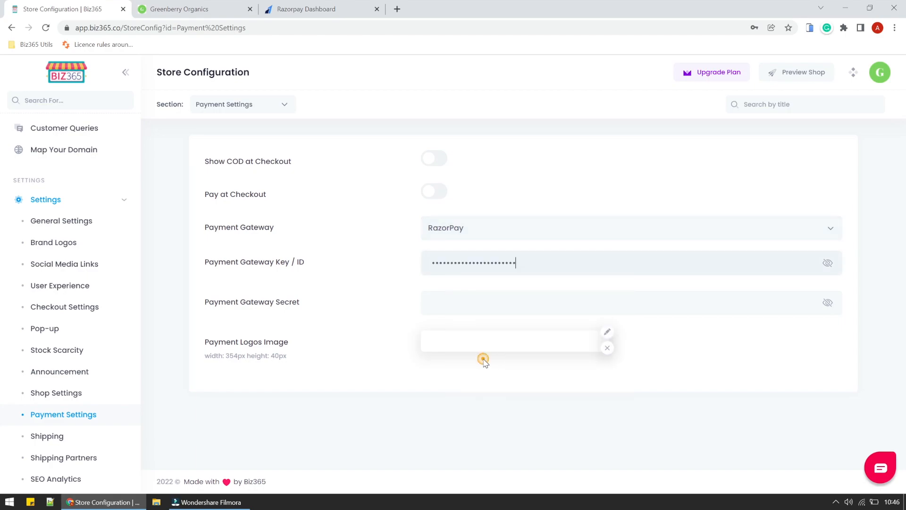
click(827, 264)
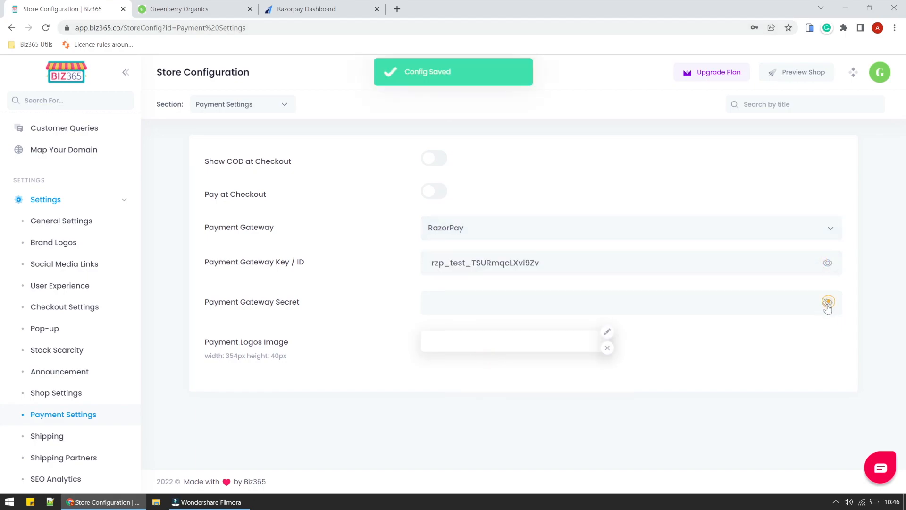
Copy the Key Secret from Razorpay into Biz365's Payment Gateway Secret field, reveal the entry and save it.
click(319, 9)
click(412, 158)
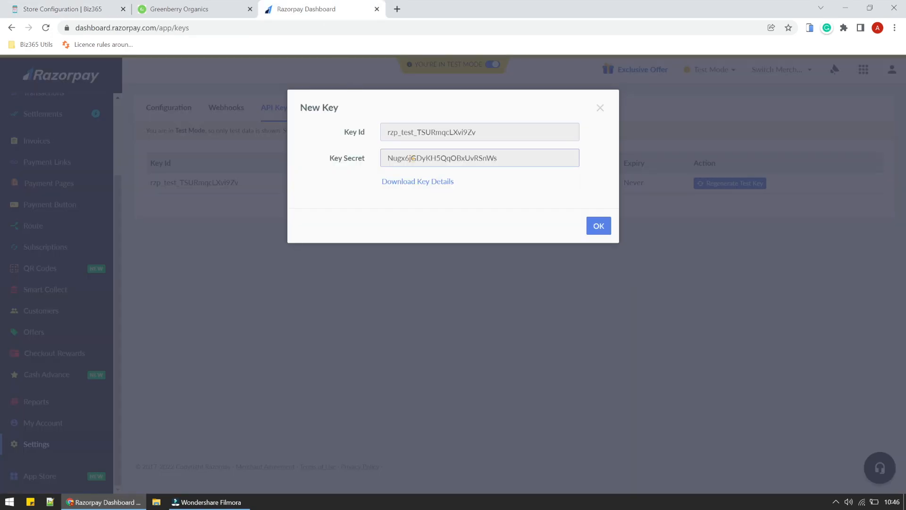
double_click(412, 158)
right_click(414, 159)
click(438, 169)
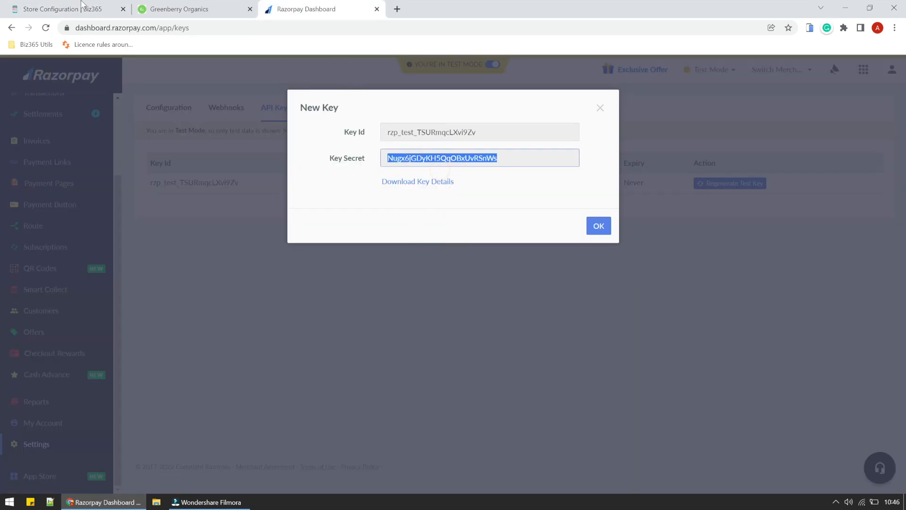
click(81, 6)
right_click(480, 308)
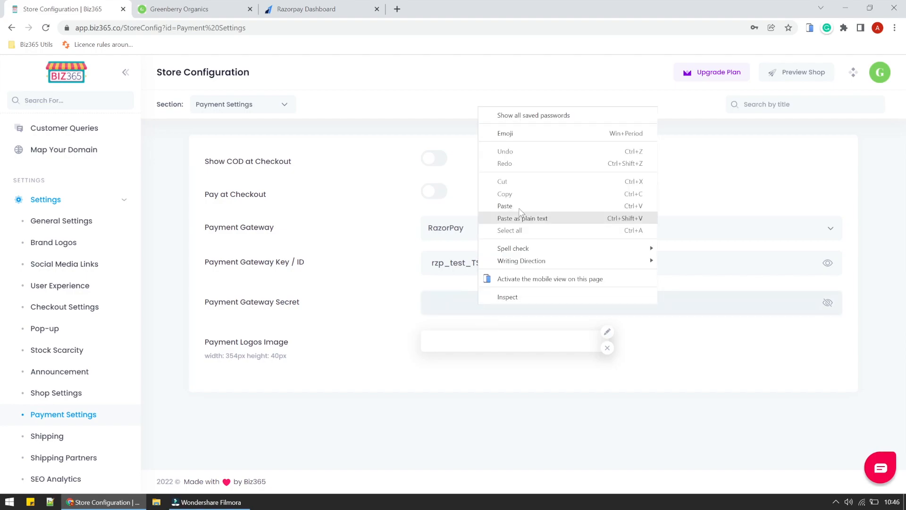
click(516, 205)
click(827, 303)
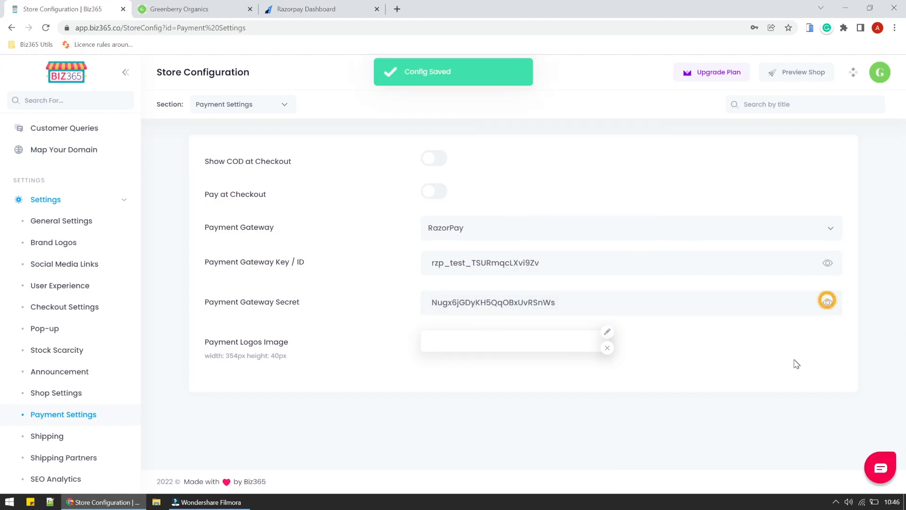
click(794, 360)
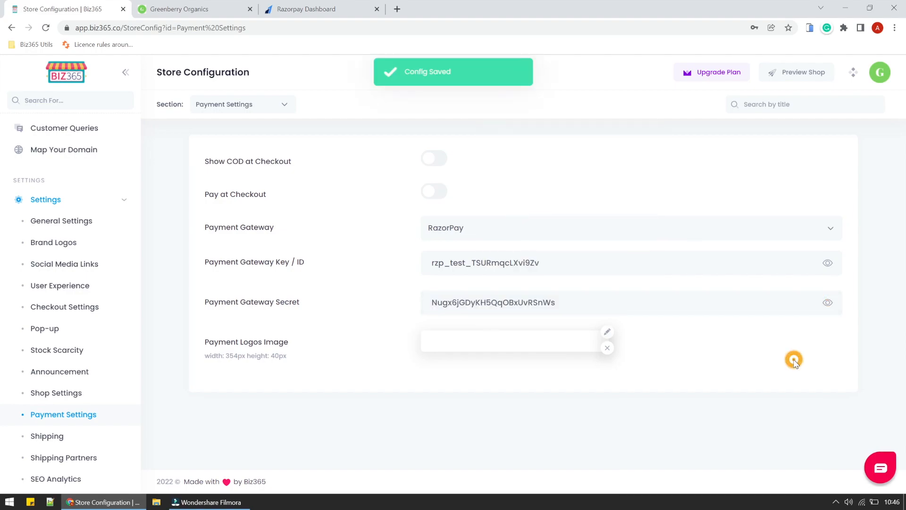
Enable Pay at Checkout, and switch Show COD at Checkout on and back off.
click(438, 195)
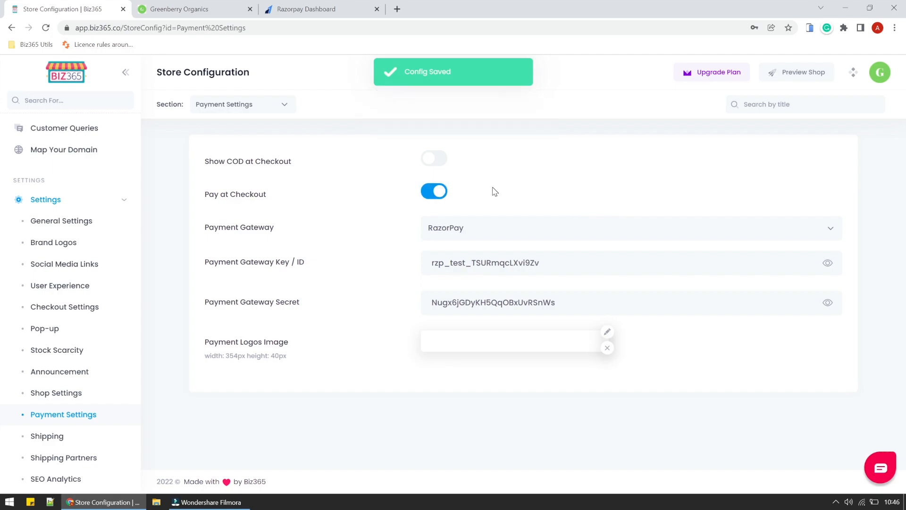
click(435, 163)
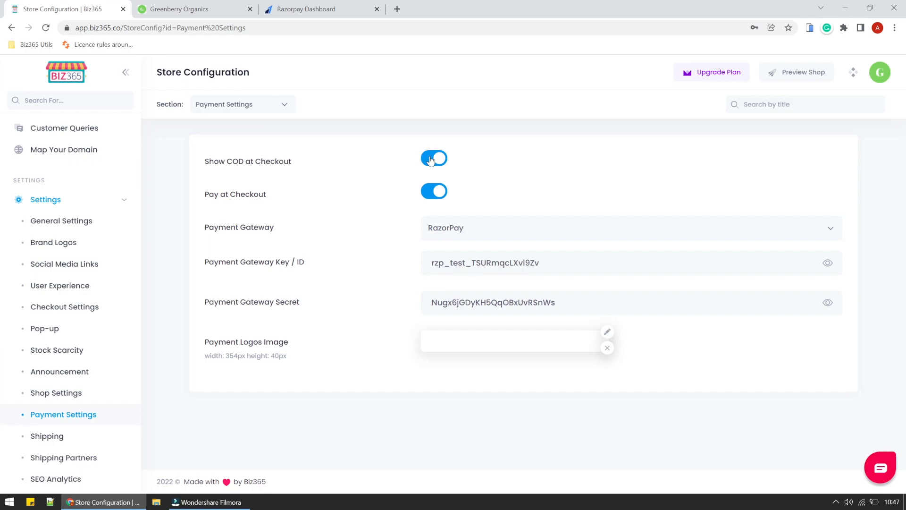
click(430, 159)
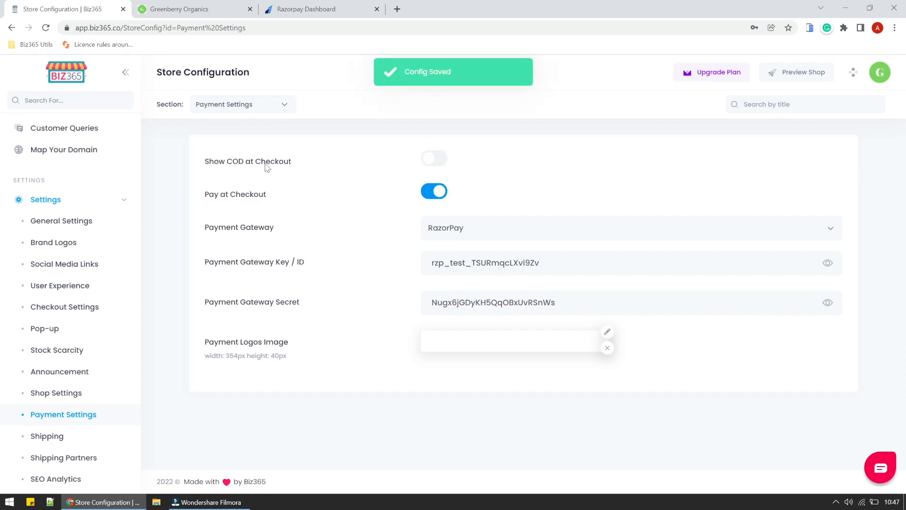
In the Greenberry Organics shop, add the Vitamin C serum pack and the Rose & Calamine soap to the cart from All Products.
click(188, 10)
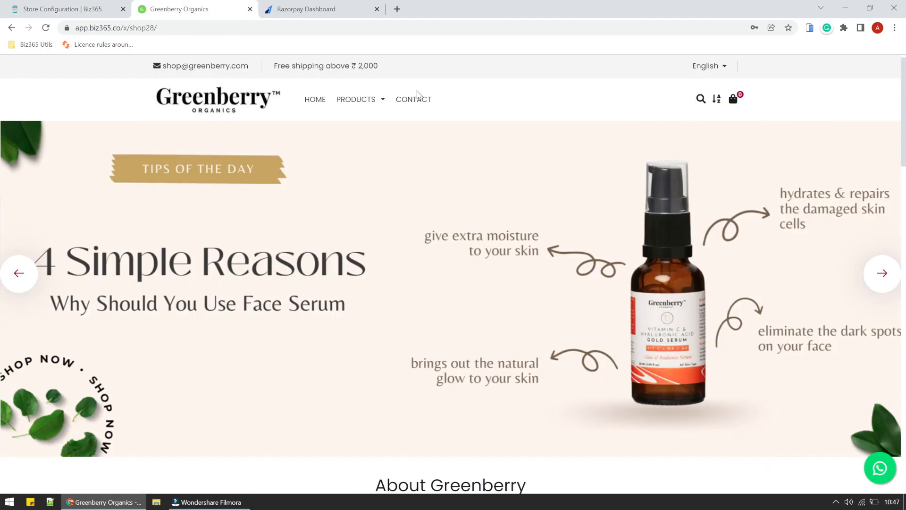
click(370, 100)
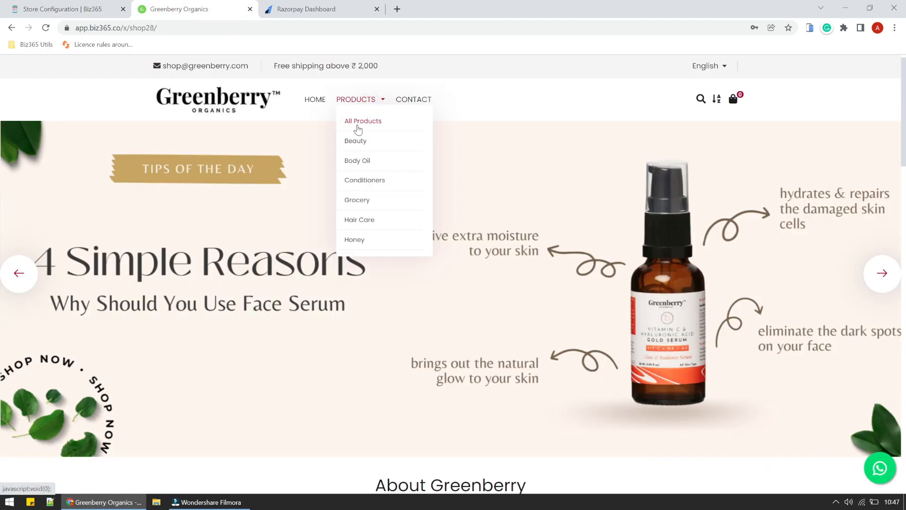
click(358, 121)
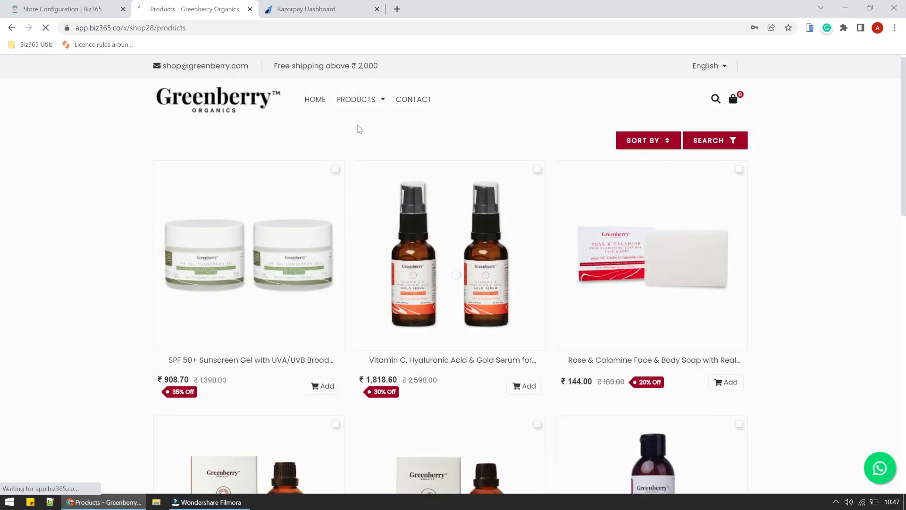
click(521, 386)
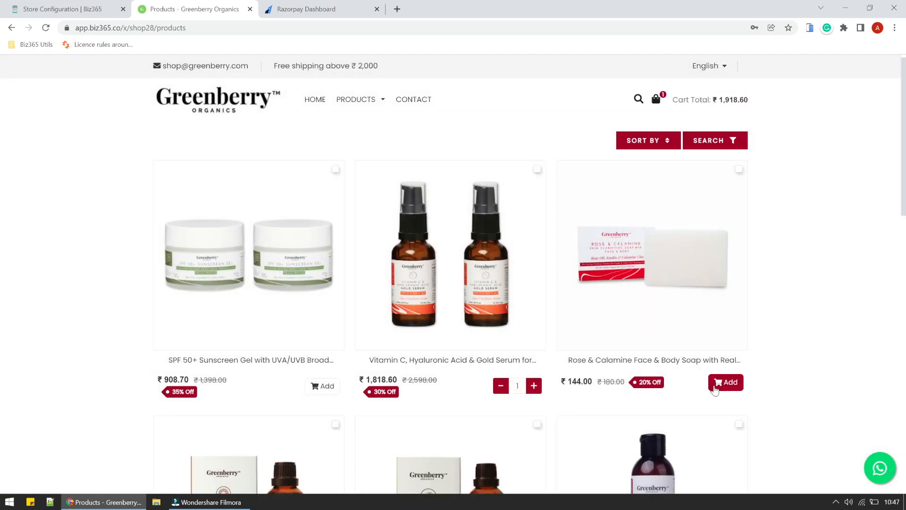
click(722, 383)
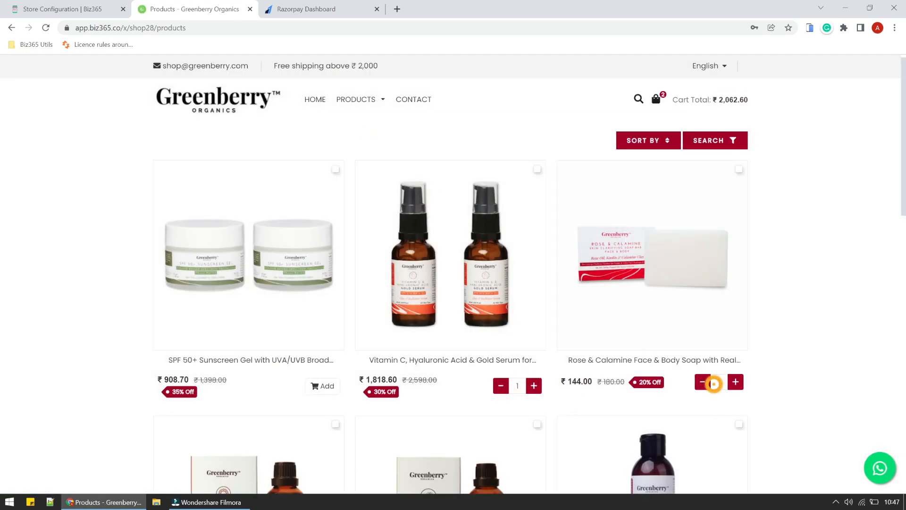
Proceed from the cart to checkout and fill in the contact information using the first saved address.
click(657, 102)
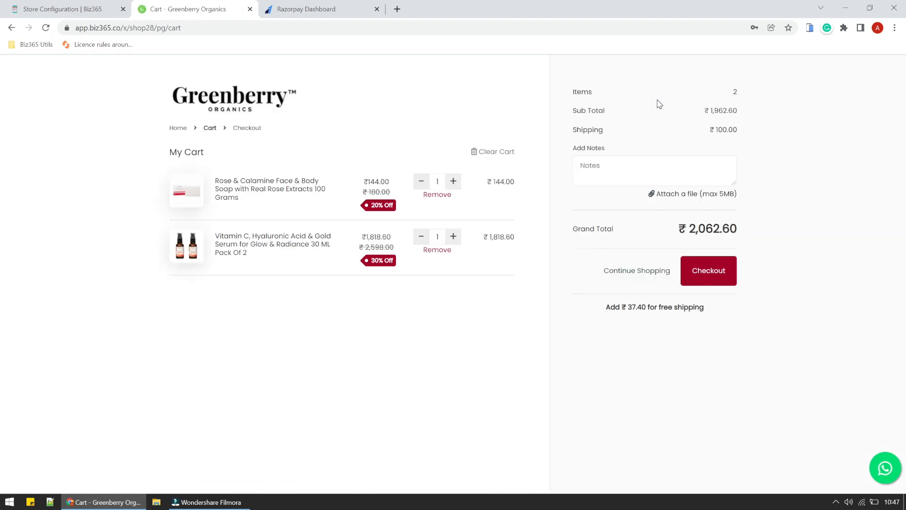
click(718, 283)
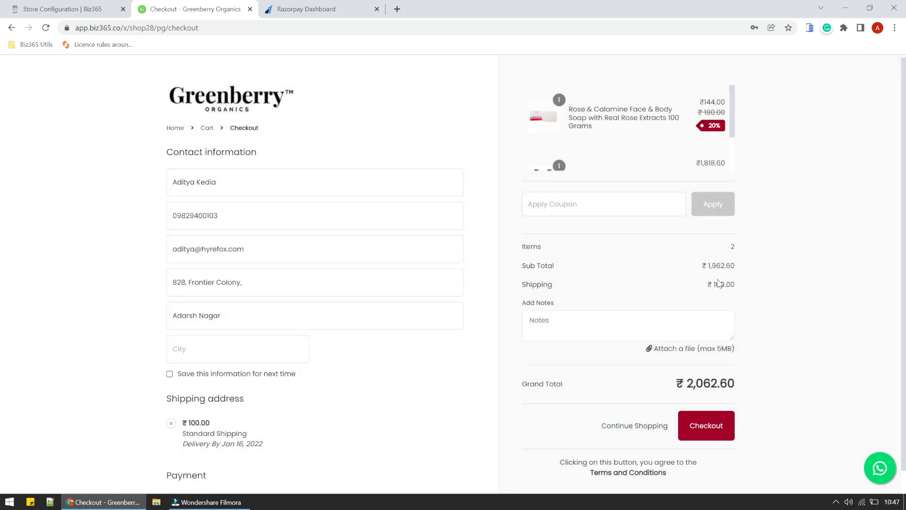
click(224, 349)
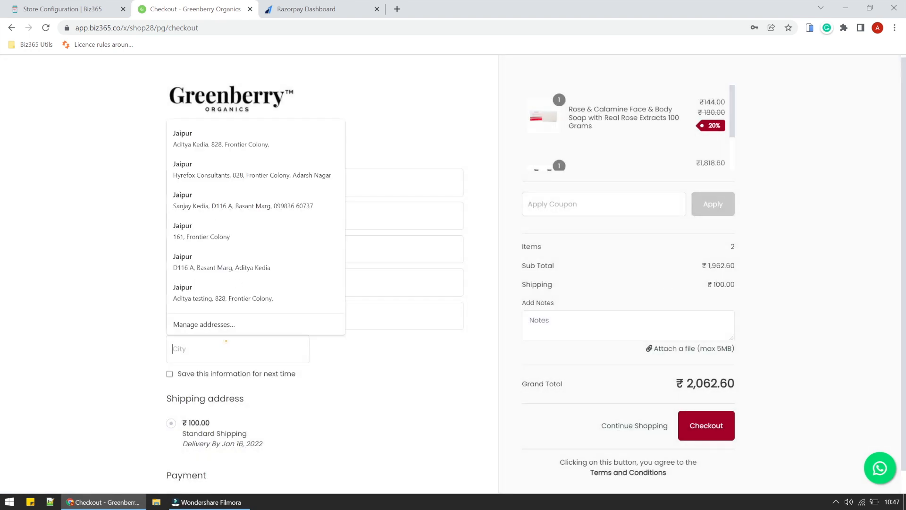
click(221, 138)
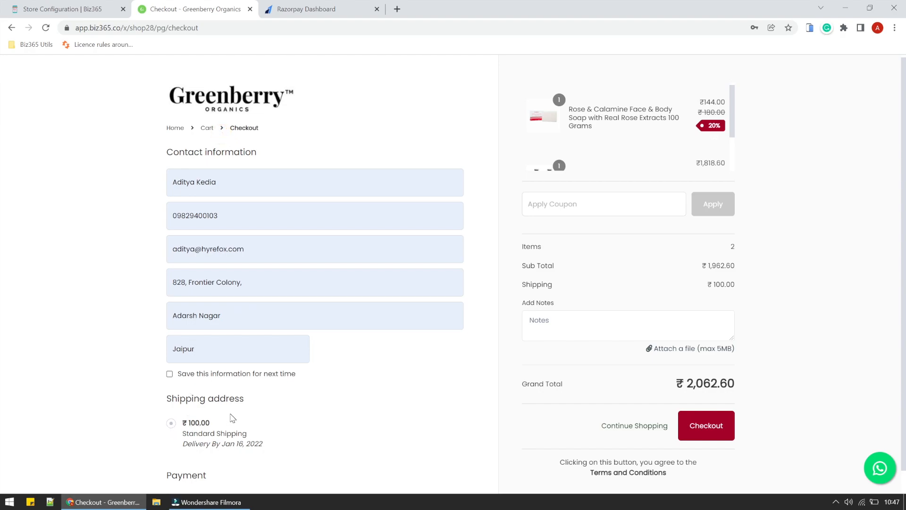
Choose to save the contact information for next time and check the Payment section of the checkout.
scroll(231, 418, down, 1)
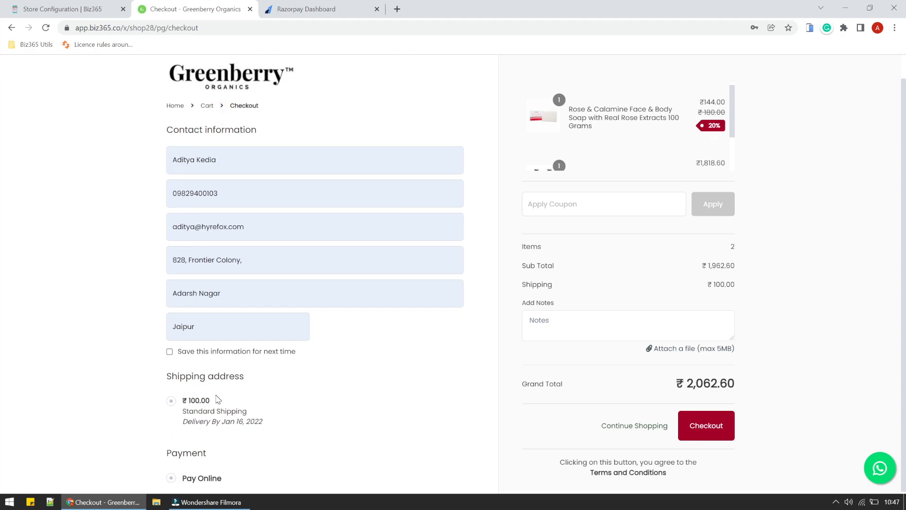
click(170, 352)
drag(166, 453, 239, 465)
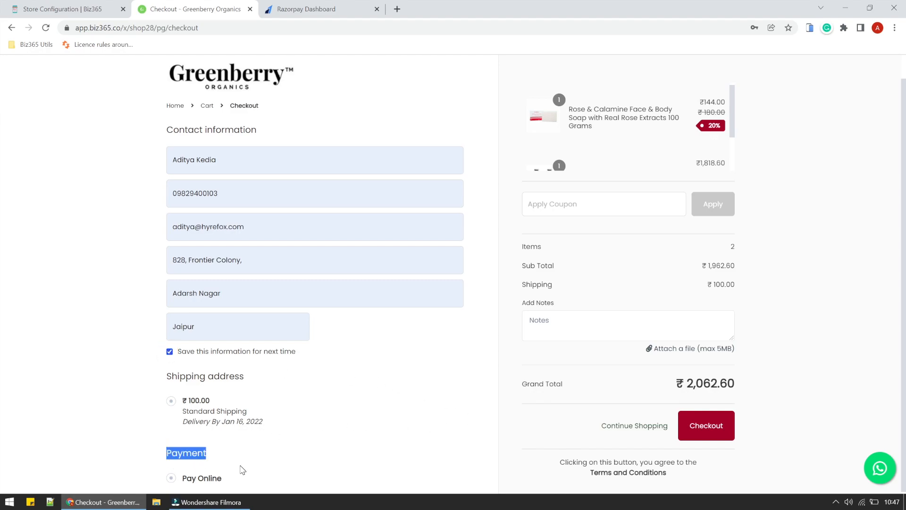
click(240, 466)
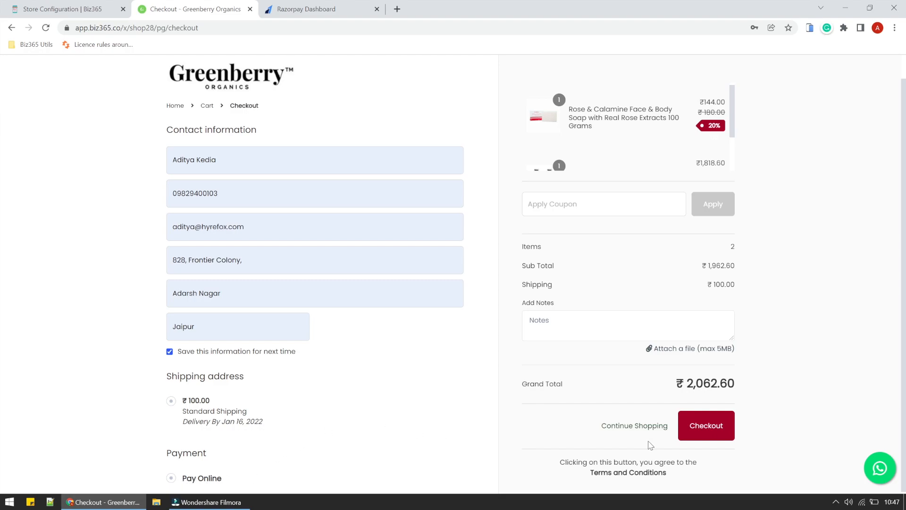
Check out the order and pay for it through Razorpay using Netbanking with HDFC Bank.
click(699, 427)
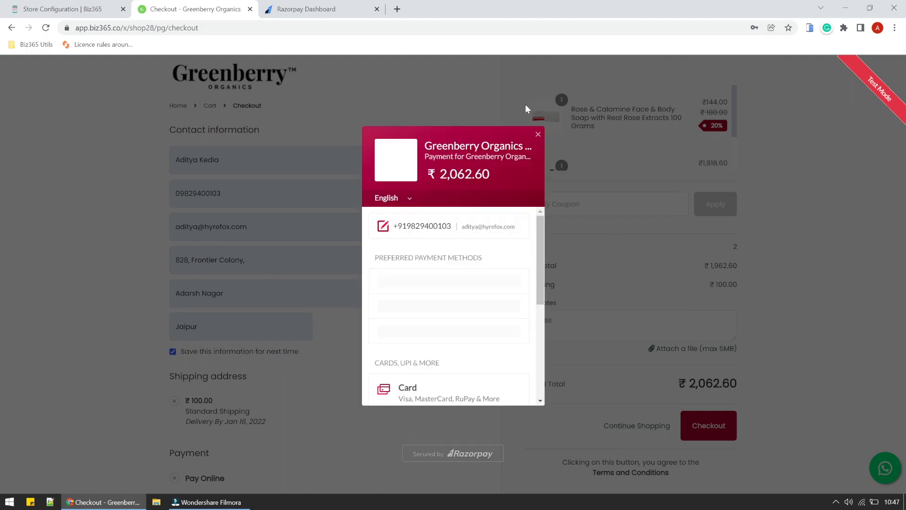
drag(538, 248, 545, 343)
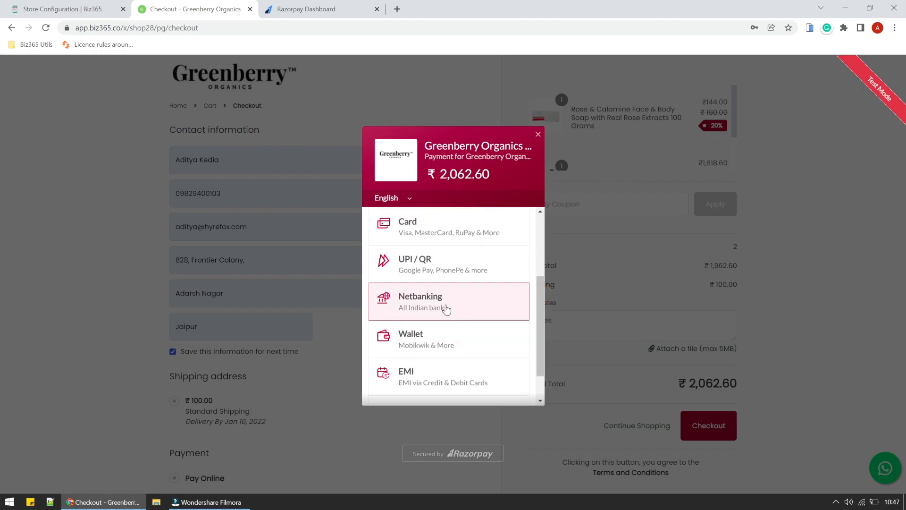
click(446, 309)
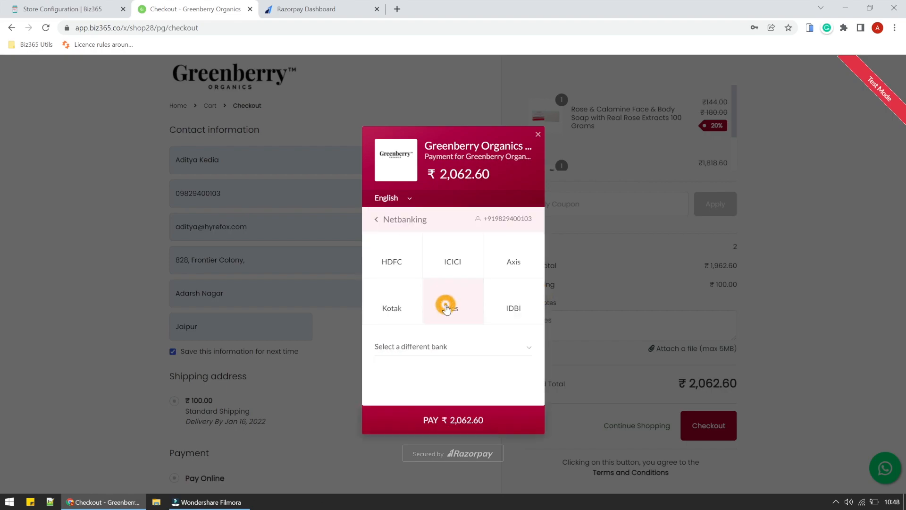
click(404, 262)
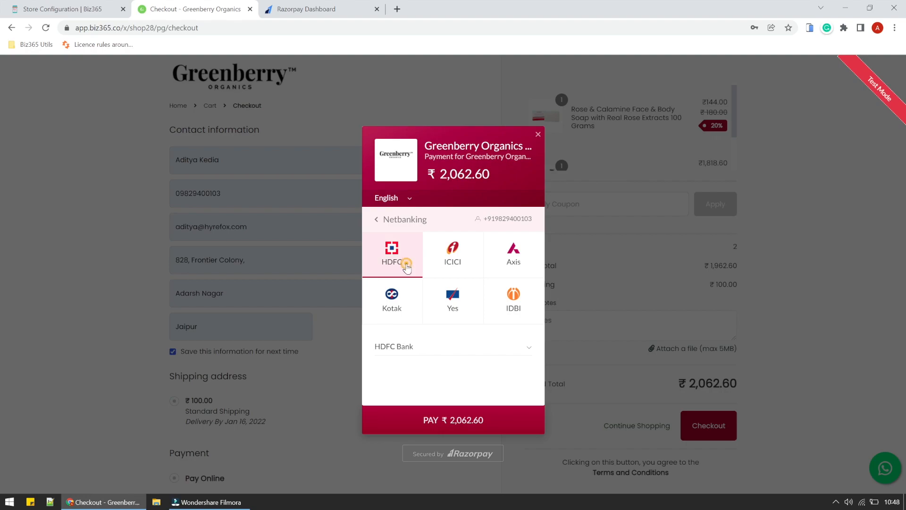
click(462, 419)
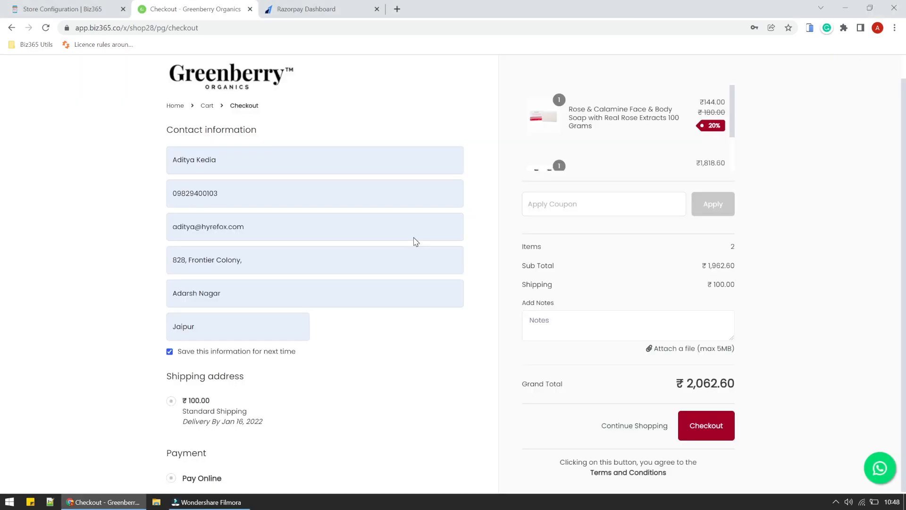
Switch to the Razorpay dashboard and close the New Key dialog, confirming that the key details have been saved.
click(303, 7)
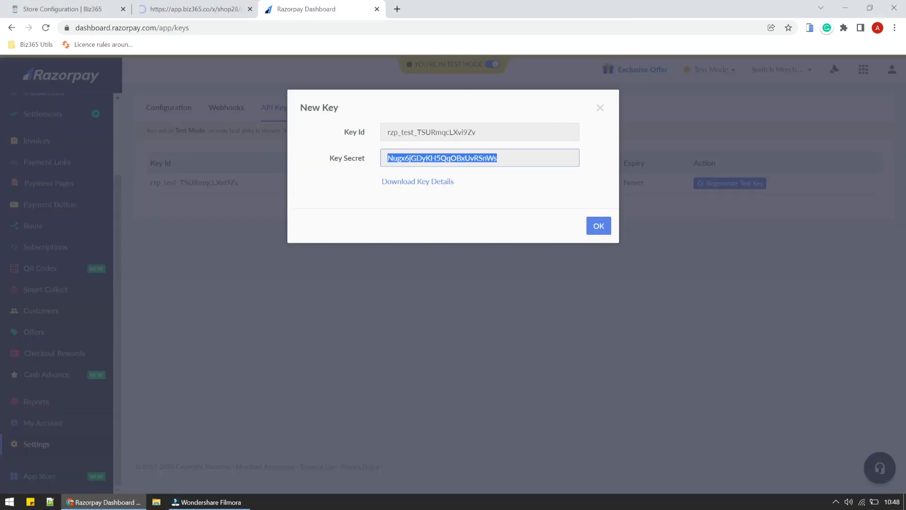
click(607, 231)
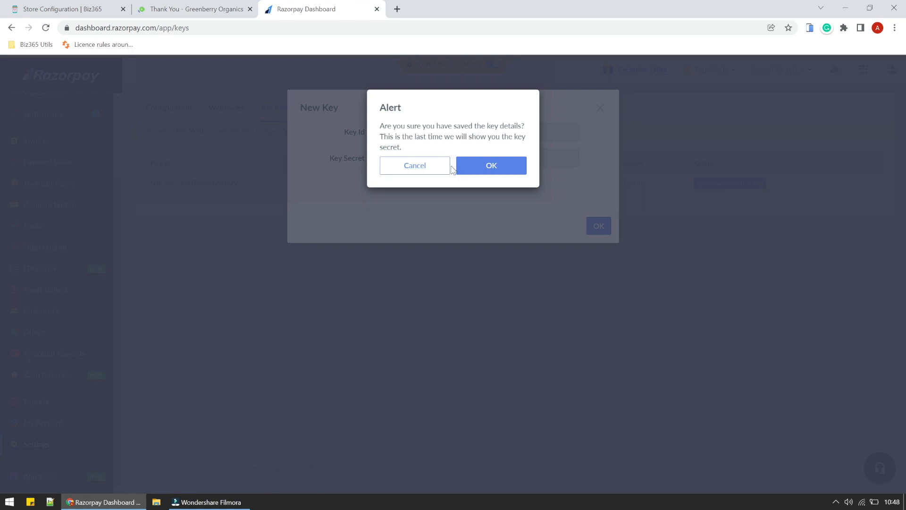
click(450, 165)
click(436, 162)
click(598, 108)
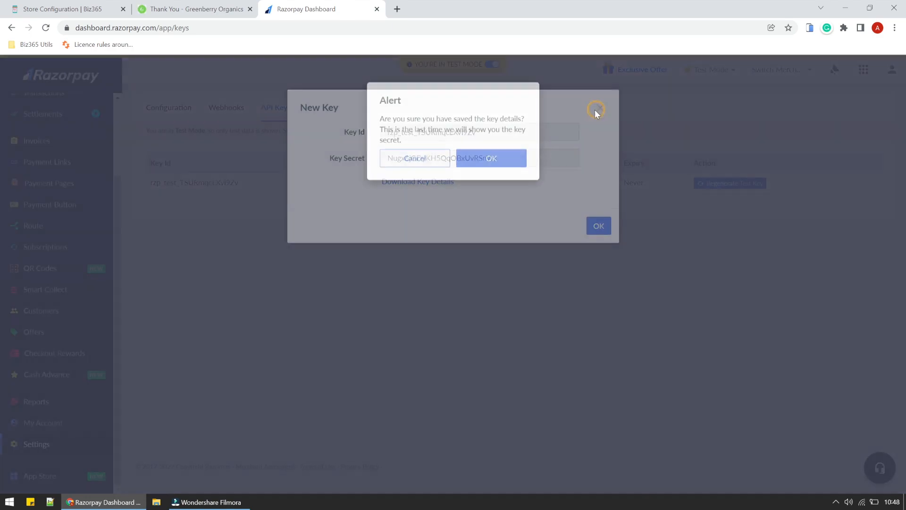
click(476, 168)
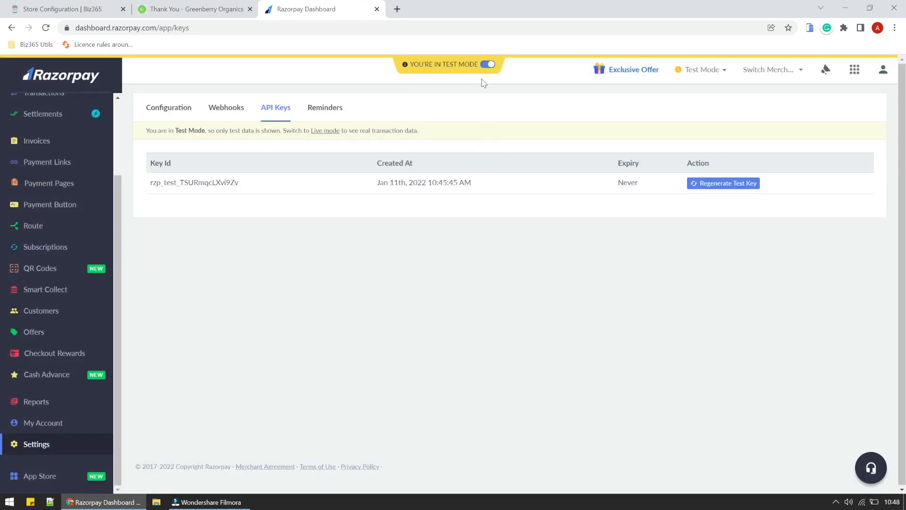
Switch the Razorpay dashboard to Live Mode, select the live Key Id, and return to the Biz365 Payment Settings.
click(488, 67)
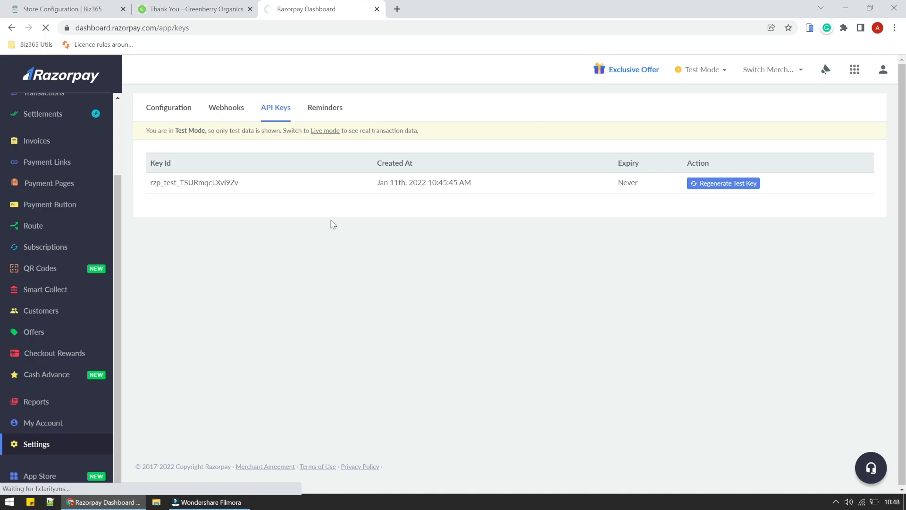
double_click(203, 183)
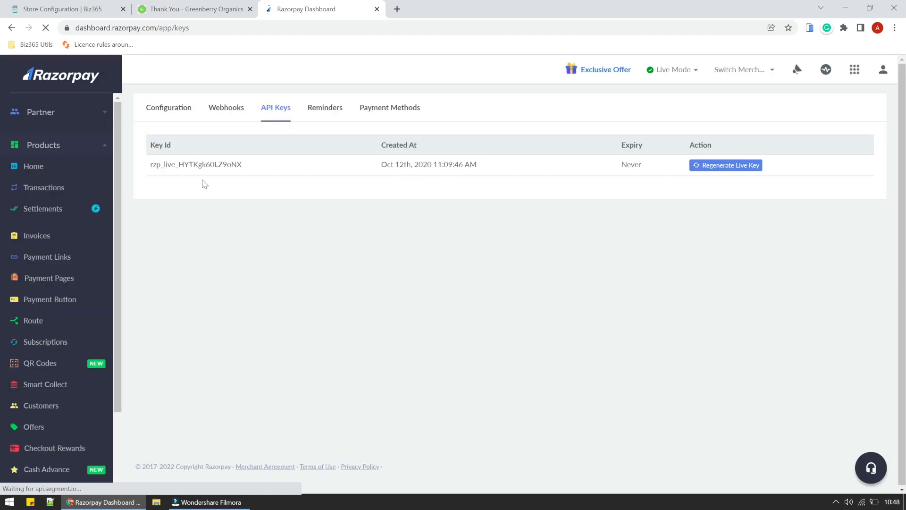
double_click(175, 165)
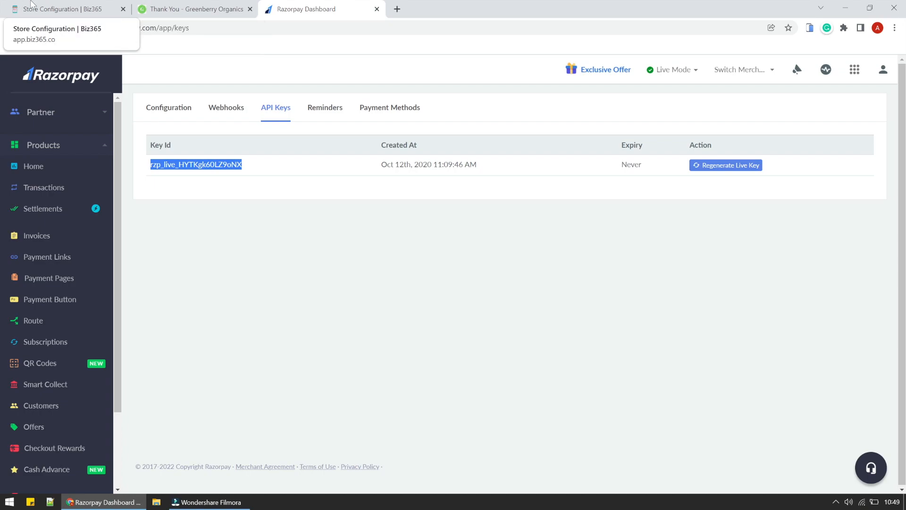
click(61, 9)
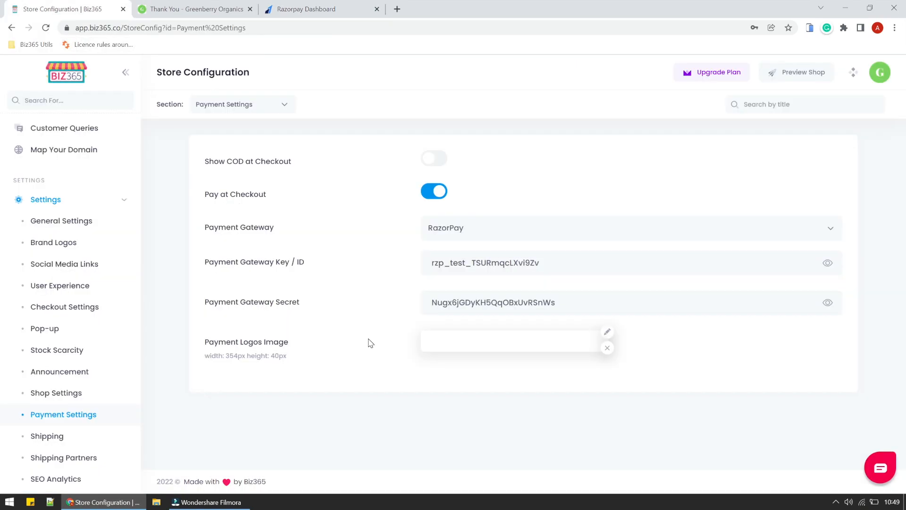